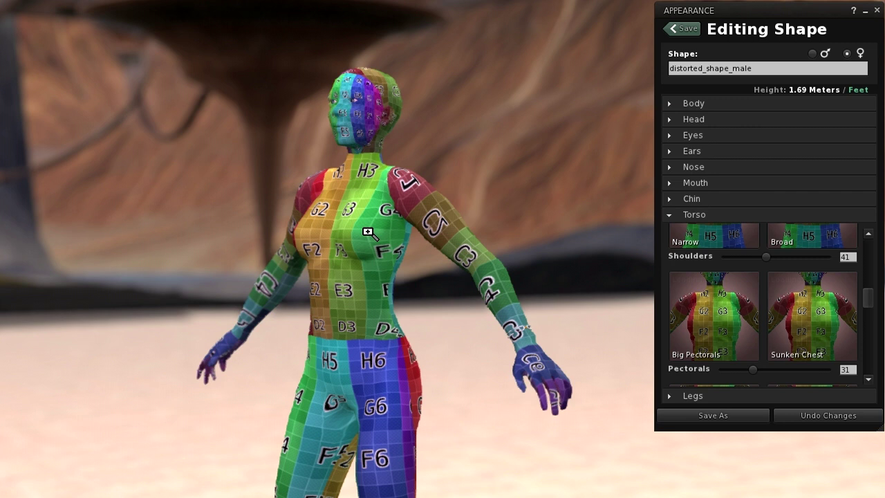
Zoom in on the avatar's chest, make the shape Male, and change the Pectorals amount
{"action": "left_click", "coordinate": [368, 231], "text": "alt"}
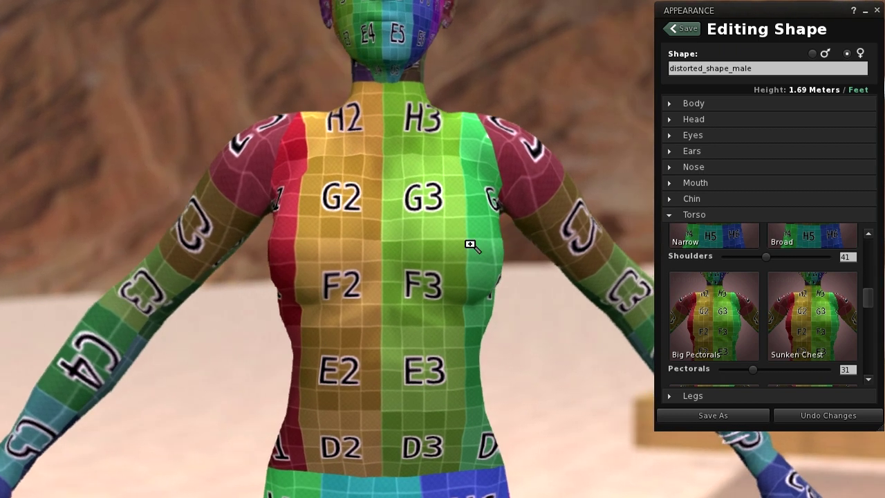
{"action": "left_click", "coordinate": [812, 52]}
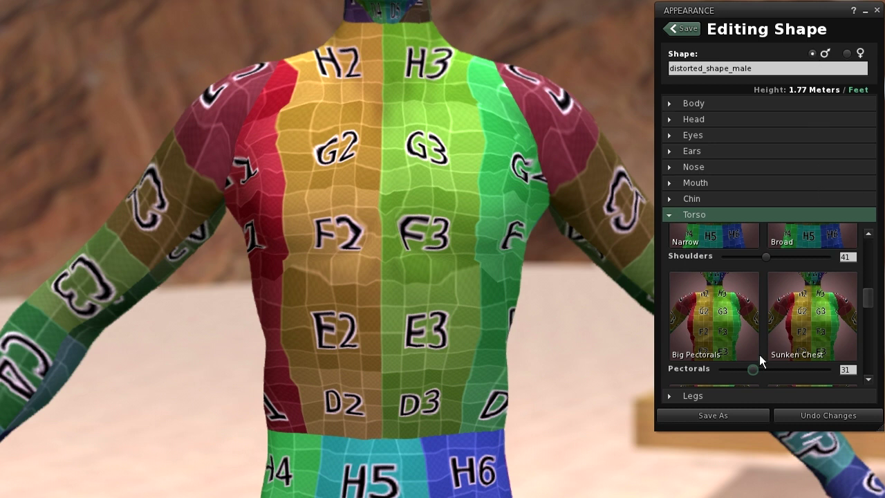
{"action": "left_click_drag", "start_coordinate": [753, 369], "coordinate": [844, 376]}
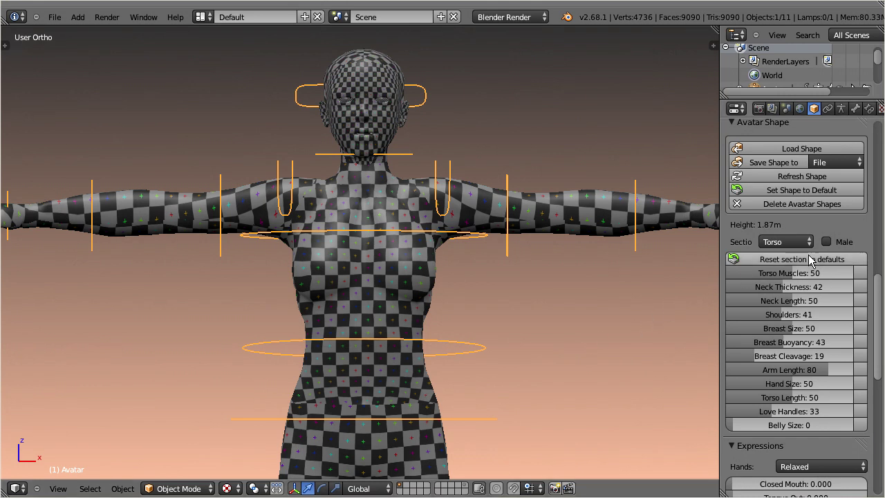
Tick Male in the Avastar Torso shape settings and zoom in on the torso
{"action": "left_click", "coordinate": [828, 243]}
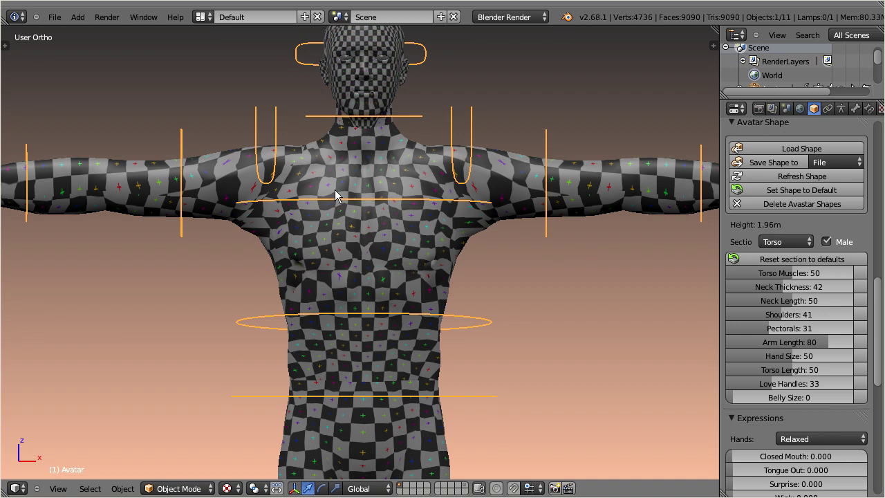
{"action": "scroll", "coordinate": [466, 269], "scroll_direction": "up", "scroll_amount": 4}
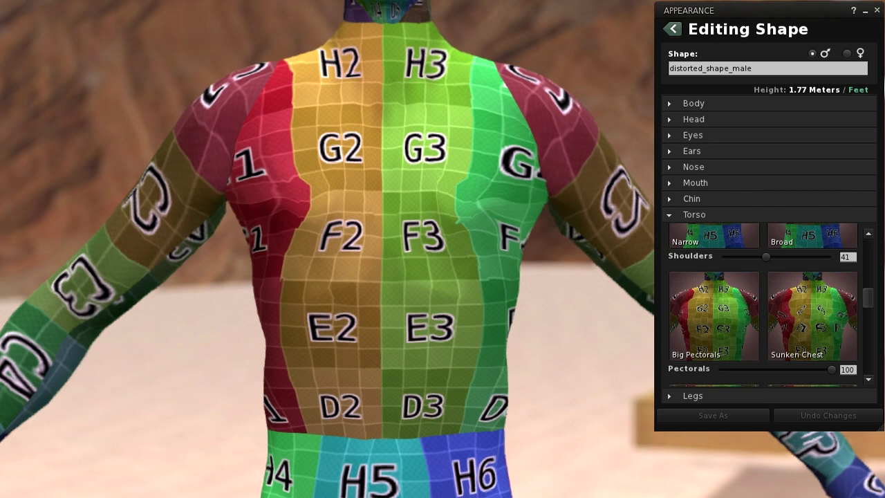
Set the Second Life shape back to Female
{"action": "left_click", "coordinate": [846, 54]}
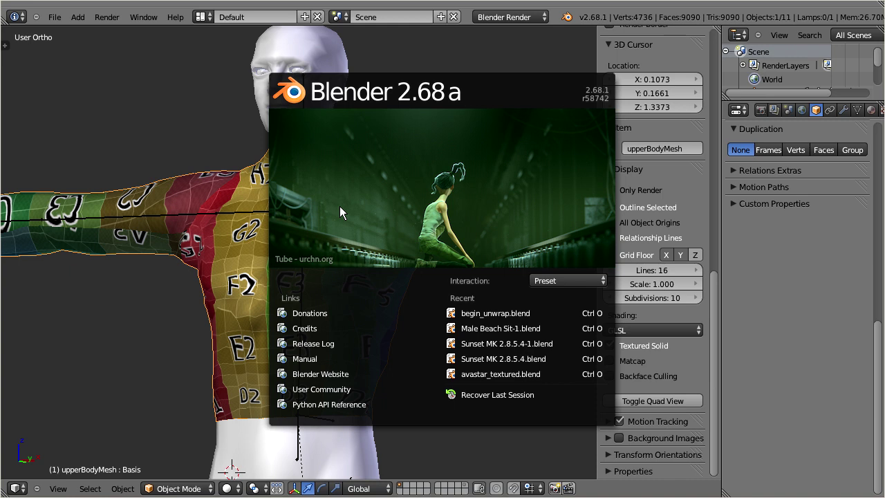
Switch to the UV Editing layout in Edit Mode with the UV editor maximized
{"action": "left_click", "coordinate": [340, 213]}
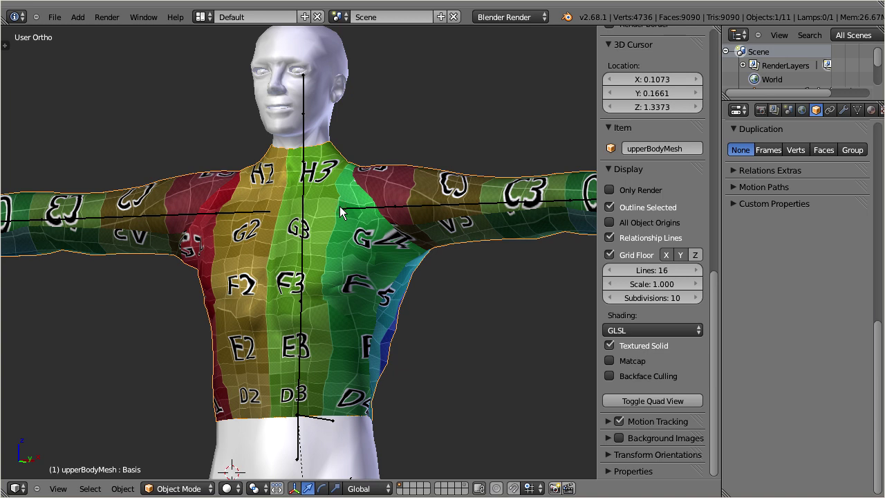
{"action": "left_click", "coordinate": [199, 17]}
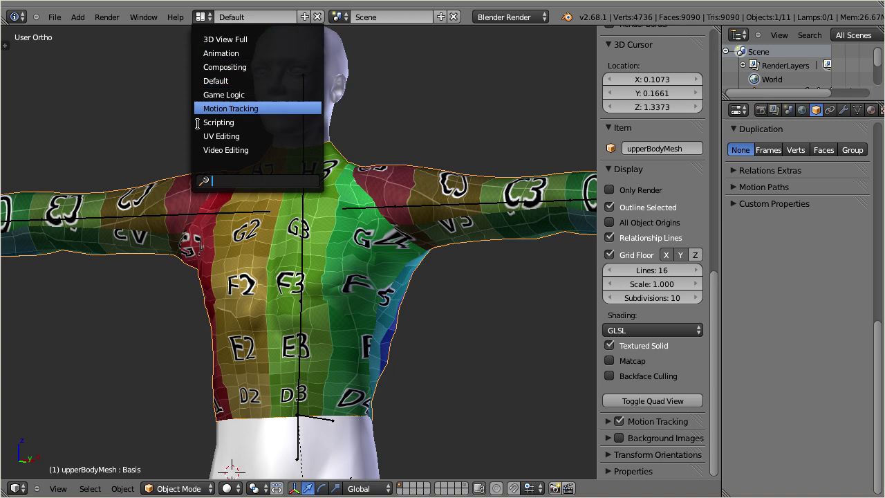
{"action": "left_click", "coordinate": [274, 137]}
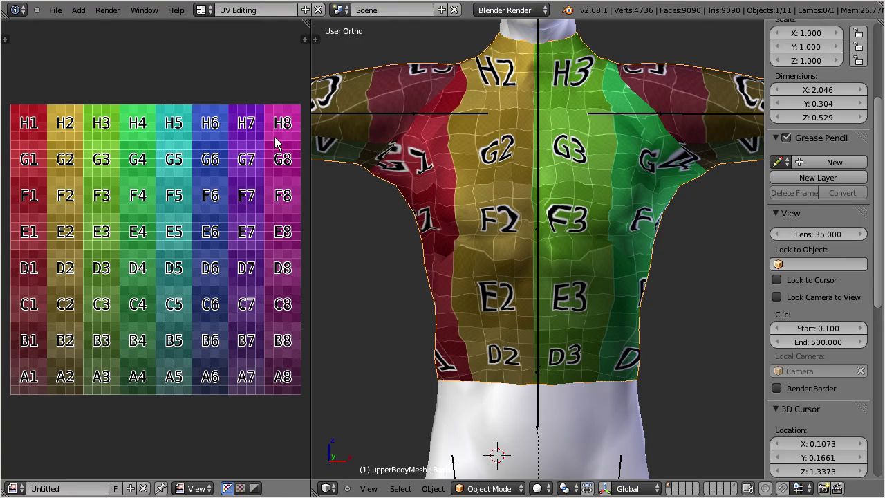
{"action": "key", "text": "Tab"}
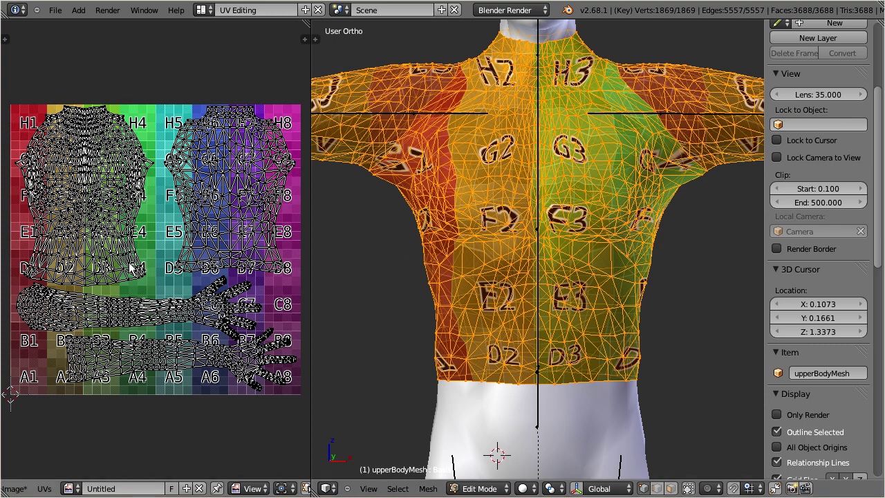
{"action": "key", "text": "ctrl+Up"}
{"action": "scroll", "coordinate": [360, 297], "scroll_direction": "up", "scroll_amount": 3}
Select the front torso island's bottom, side and neck boundary loops and pin them
{"action": "right_click", "coordinate": [337, 314], "text": "alt"}
{"action": "right_click", "coordinate": [407, 262], "text": "alt+shift"}
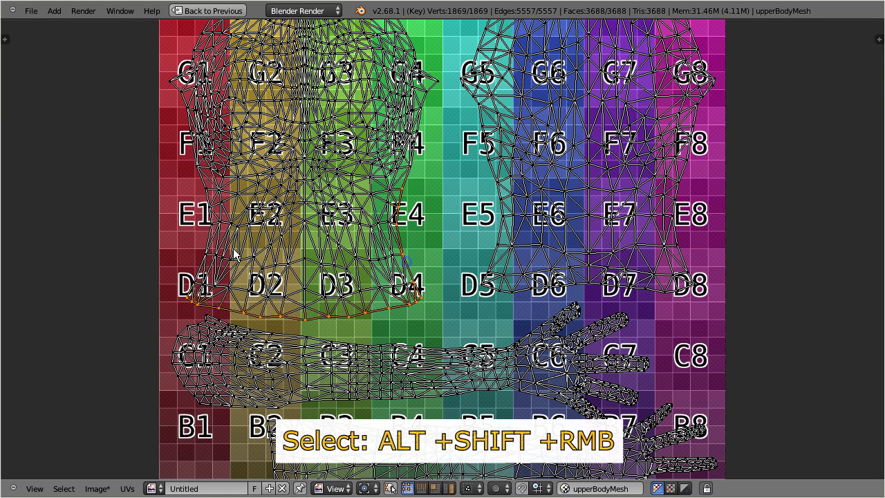
{"action": "right_click", "coordinate": [198, 267], "text": "alt+shift"}
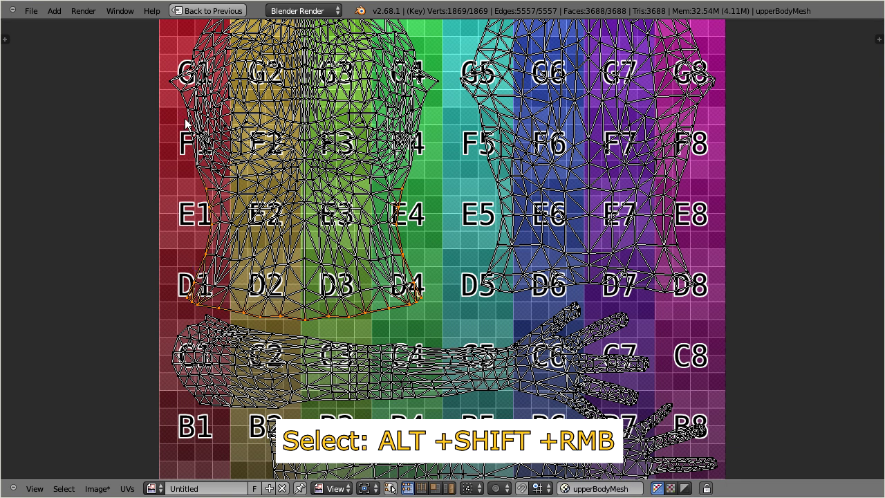
{"action": "right_click", "coordinate": [423, 74], "text": "alt+shift"}
{"action": "scroll", "coordinate": [423, 74], "scroll_direction": "down", "scroll_amount": 2}
{"action": "right_click", "coordinate": [354, 75], "text": "alt+shift"}
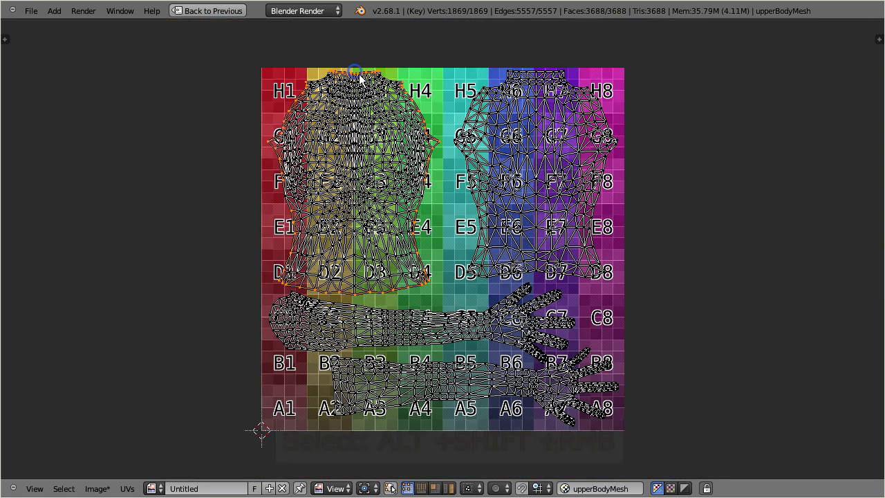
{"action": "key", "text": "p"}
{"action": "key", "text": "p"}
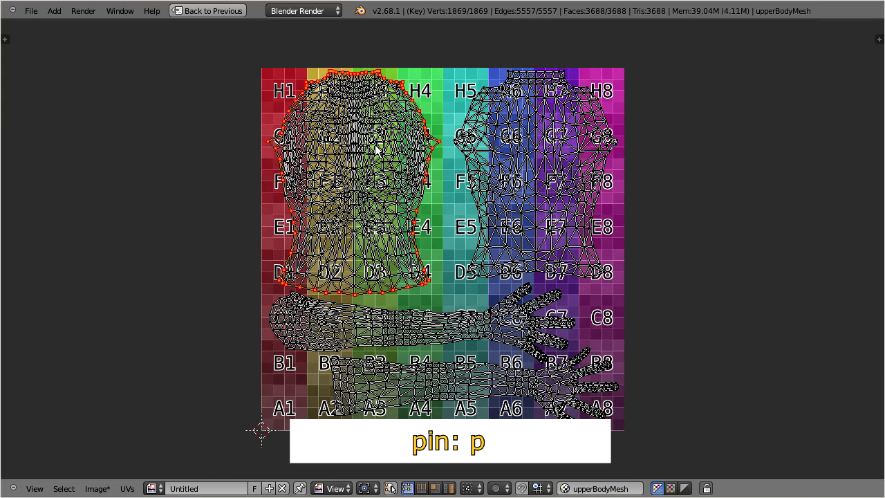
Deselect, mark Seams From Islands, and restore the split UV Editing layout
{"action": "key", "text": "a"}
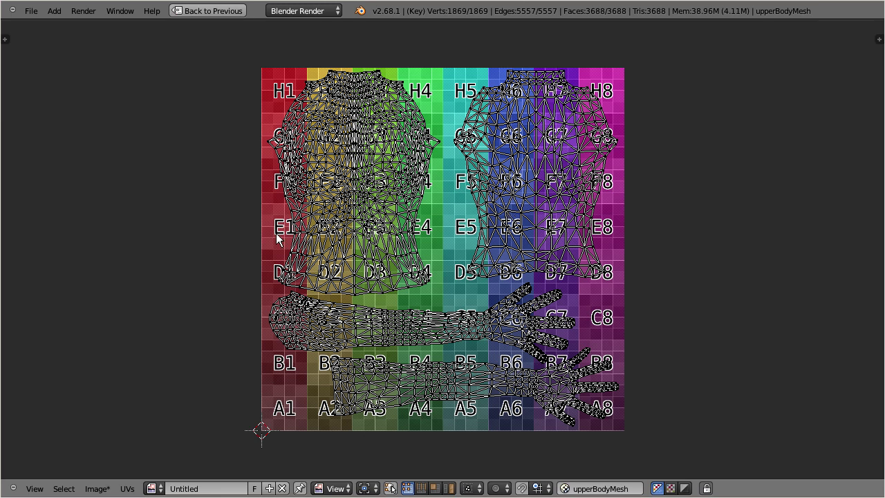
{"action": "left_click", "coordinate": [127, 488]}
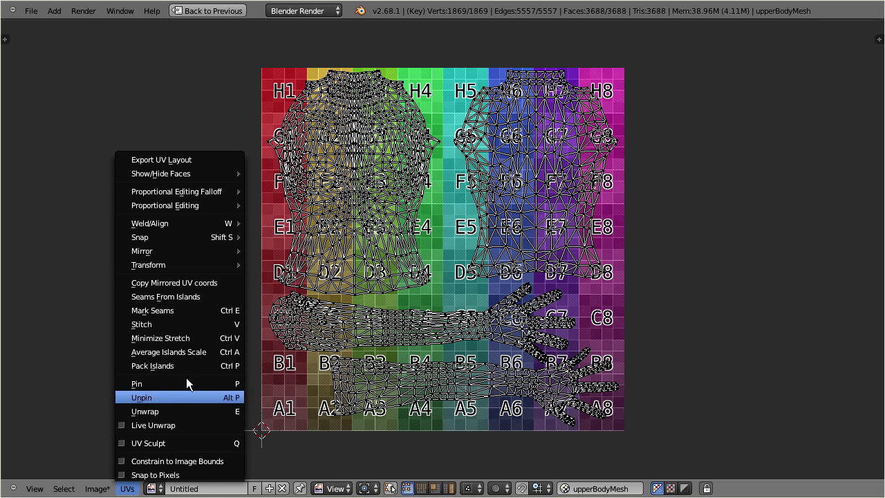
{"action": "left_click", "coordinate": [203, 296]}
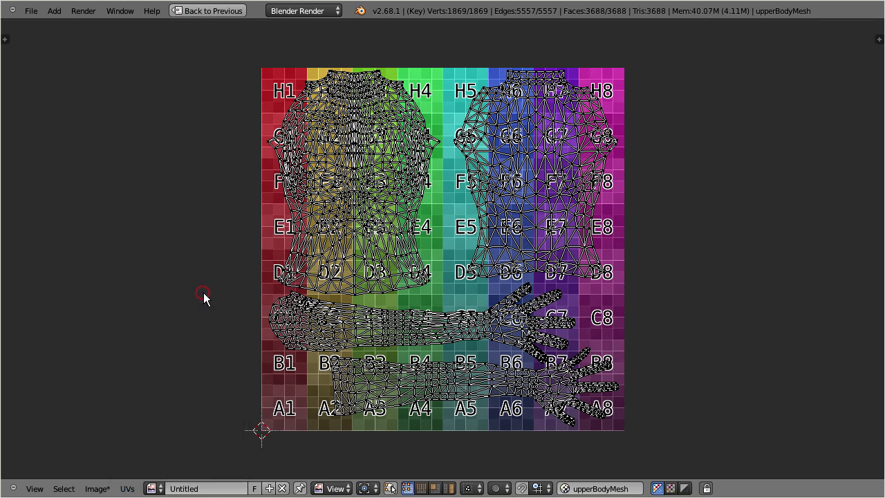
{"action": "key", "text": "ctrl+Up"}
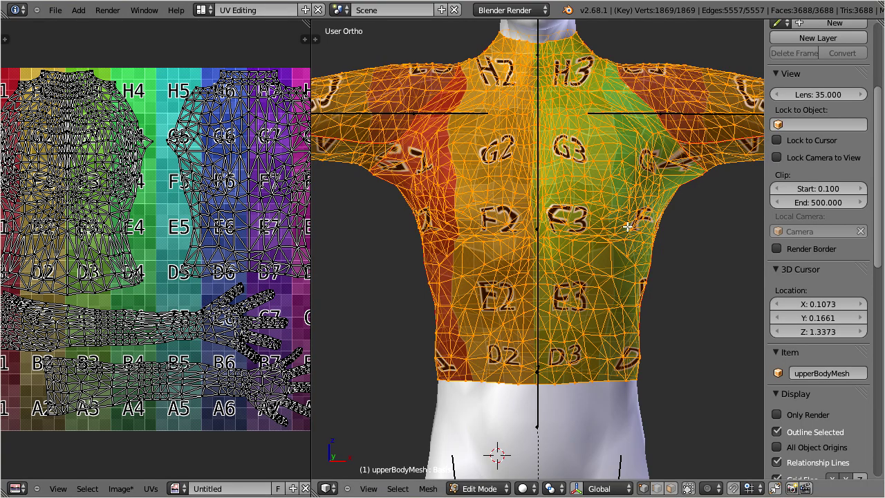
Deselect the mesh, switch to edge select mode, and pick a seam edge on the torso's side
{"action": "key", "text": "a"}
{"action": "middle_click_drag", "start_coordinate": [593, 287], "coordinate": [516, 275]}
{"action": "middle_click", "coordinate": [512, 276]}
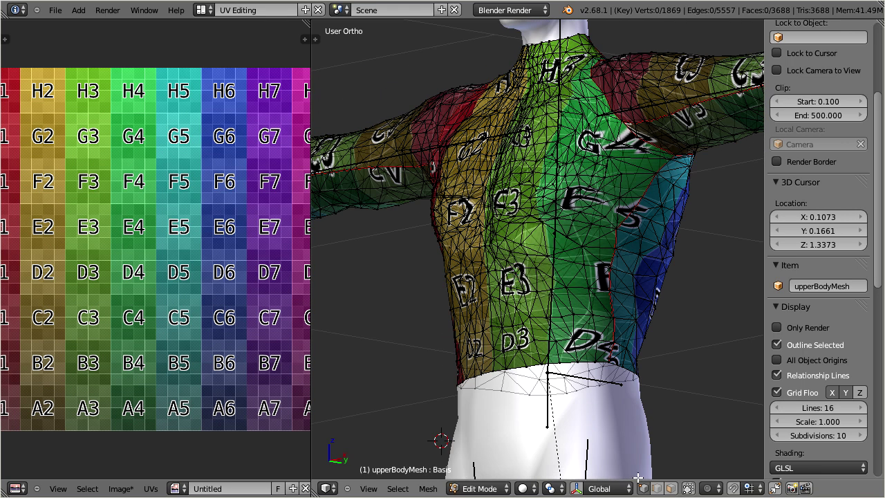
{"action": "left_click", "coordinate": [658, 489]}
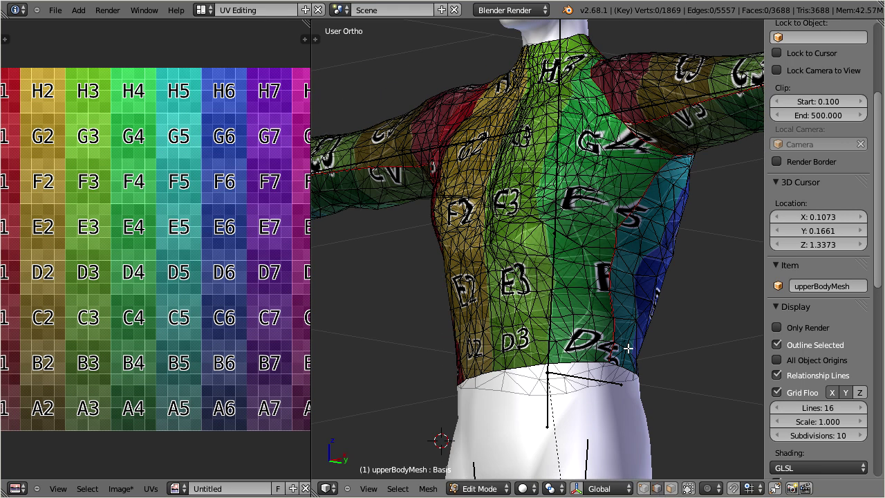
{"action": "right_click", "coordinate": [613, 330]}
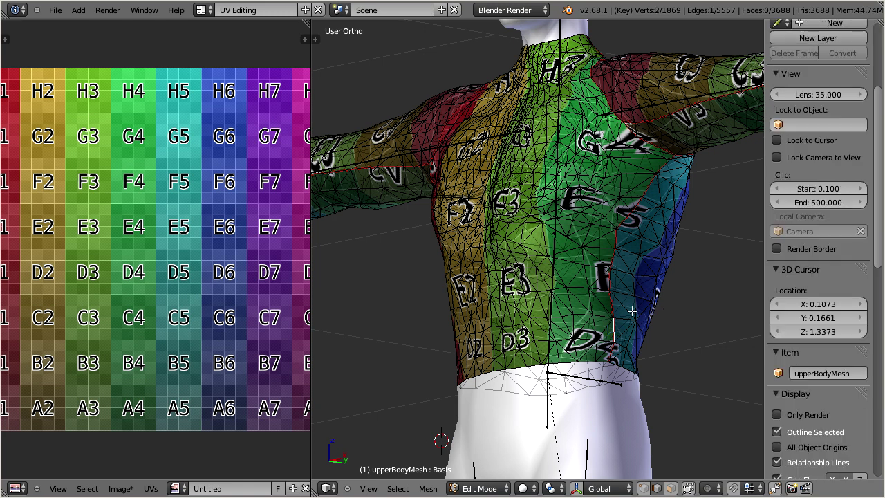
Select all similar seam edges, view them from the side, and turn on UV selection sync
{"action": "left_click", "coordinate": [397, 488]}
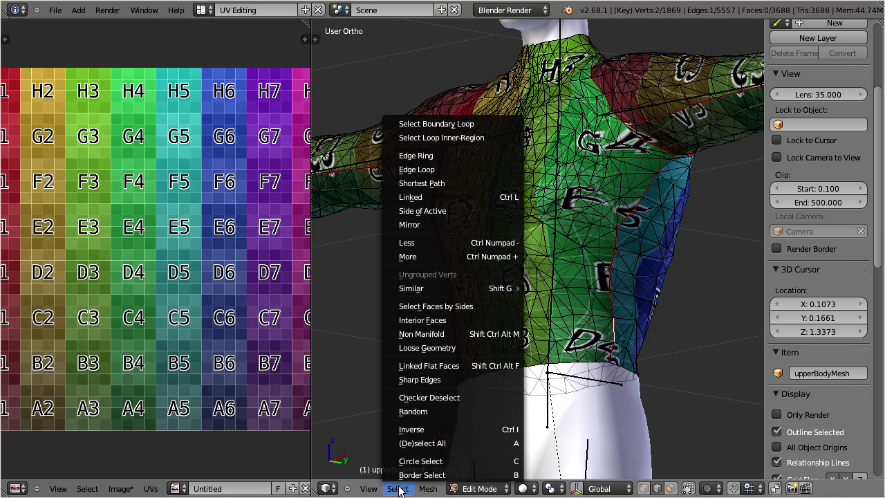
{"action": "mouse_move", "coordinate": [417, 290]}
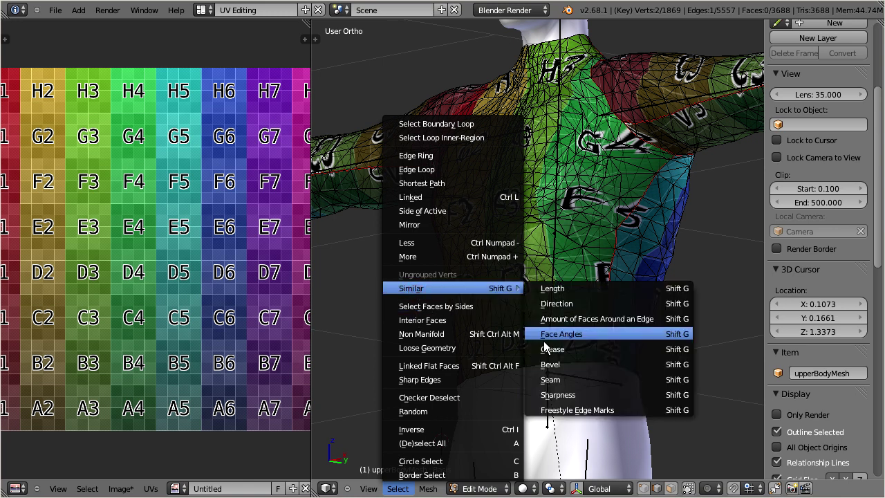
{"action": "left_click", "coordinate": [582, 380]}
{"action": "scroll", "coordinate": [617, 223], "scroll_direction": "down", "scroll_amount": 2}
{"action": "scroll", "coordinate": [616, 223], "scroll_direction": "down", "scroll_amount": 4}
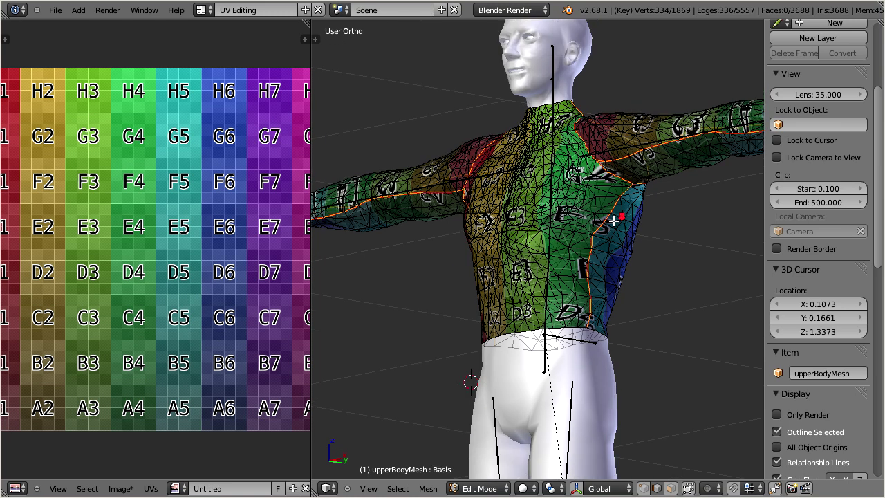
{"action": "mouse_move", "coordinate": [608, 223]}
{"action": "middle_mouse_down"}
{"action": "mouse_move", "coordinate": [496, 249]}
{"action": "mouse_move", "coordinate": [395, 253]}
{"action": "mouse_move", "coordinate": [421, 259]}
{"action": "mouse_move", "coordinate": [614, 235]}
{"action": "middle_mouse_up"}
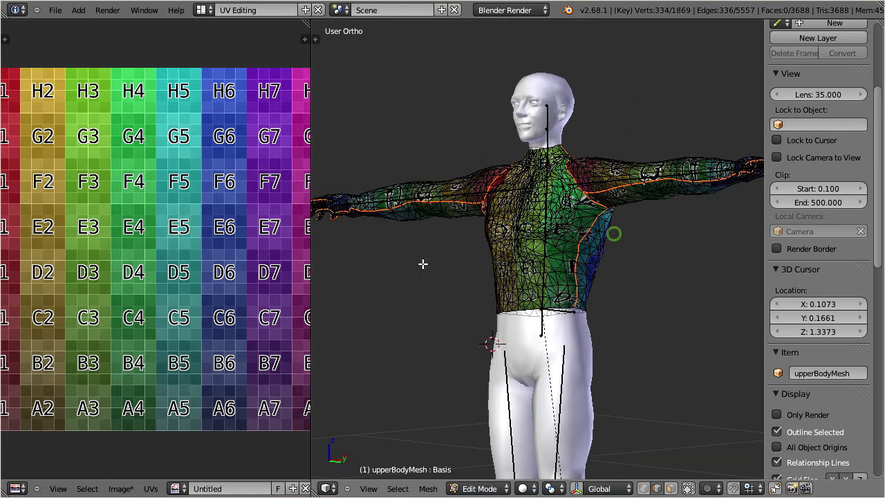
{"action": "scroll", "coordinate": [276, 490], "scroll_direction": "down", "scroll_amount": 4}
{"action": "scroll", "coordinate": [212, 490], "scroll_direction": "down", "scroll_amount": 5}
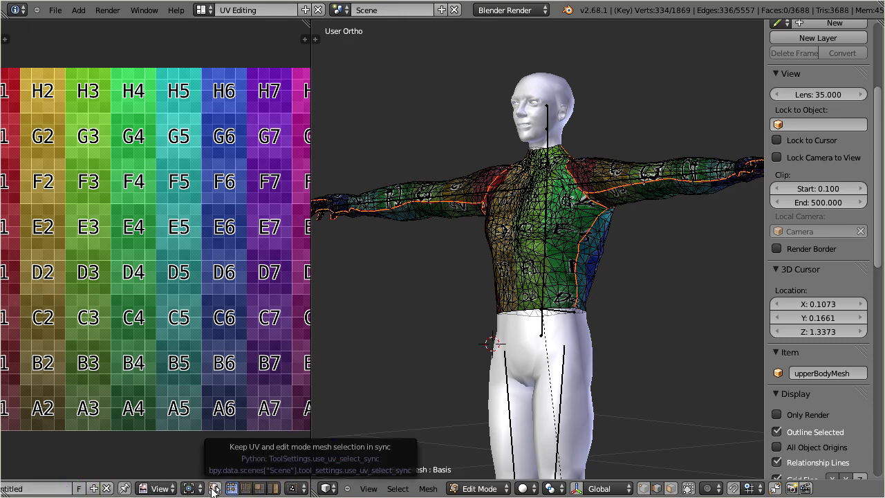
{"action": "left_click", "coordinate": [212, 489]}
Pin the selected UV island boundary vertices, checking them in the maximized UV editor
{"action": "scroll", "coordinate": [231, 279], "scroll_direction": "down", "scroll_amount": 1}
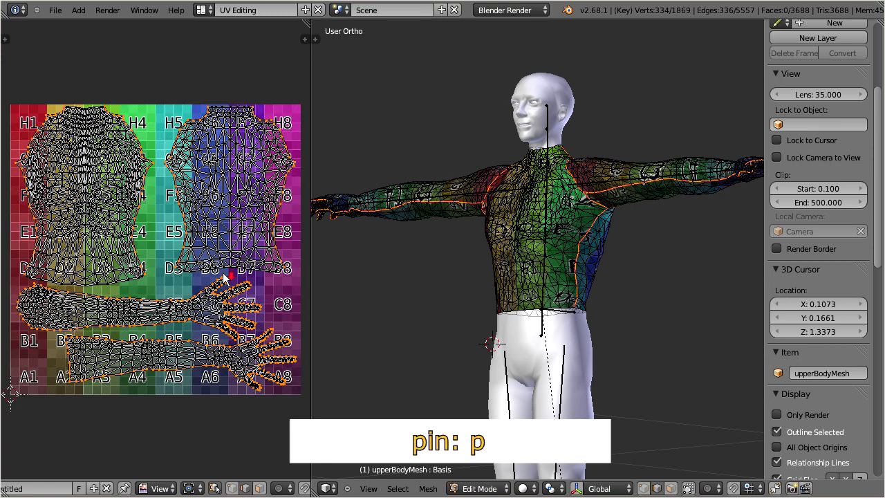
{"action": "key", "text": "p"}
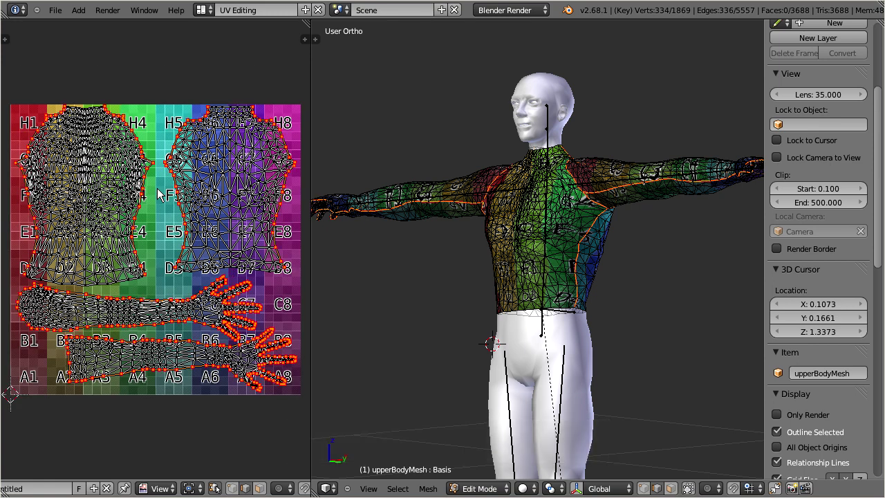
{"action": "key", "text": "ctrl+Up"}
{"action": "scroll", "coordinate": [334, 138], "scroll_direction": "up", "scroll_amount": 1}
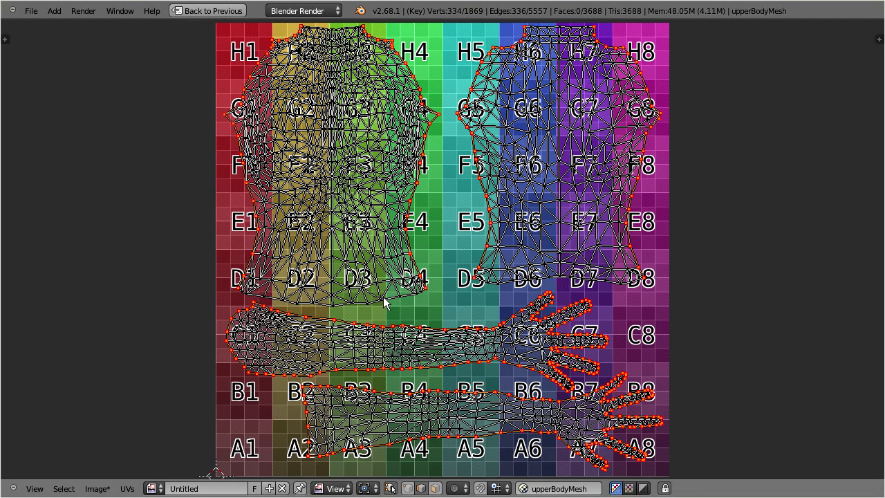
{"action": "key", "text": "ctrl+Up"}
From front view, add the neck edge loop and lower torso vertices to the selection
{"action": "key", "text": "KP_1"}
{"action": "scroll", "coordinate": [529, 128], "scroll_direction": "up", "scroll_amount": 2}
{"action": "right_click", "coordinate": [493, 86], "text": "alt+shift"}
{"action": "right_click", "coordinate": [533, 97], "text": "alt+shift"}
{"action": "key", "text": "b"}
{"action": "left_click_drag", "start_coordinate": [532, 89], "coordinate": [577, 105]}
{"action": "key", "text": "b"}
{"action": "left_click_drag", "start_coordinate": [457, 335], "coordinate": [662, 371]}
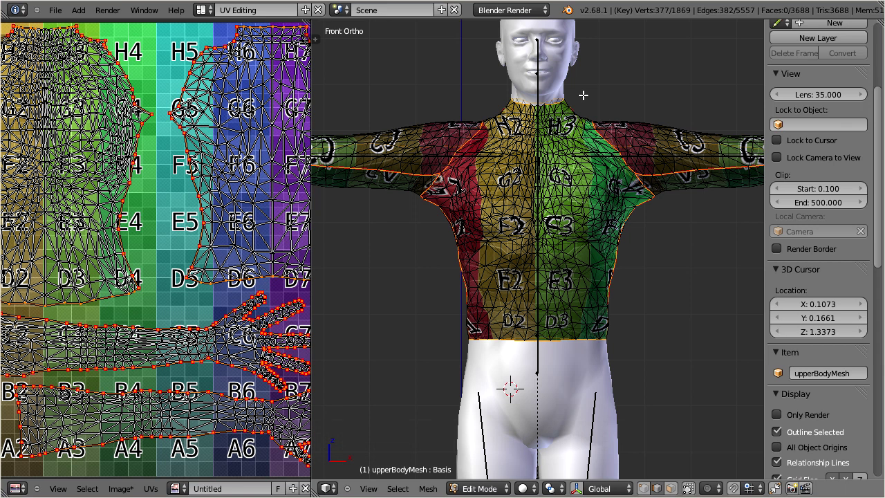
Select all and Unwrap the upperBodyMesh with pinned UVs held, then return to Object Mode
{"action": "scroll", "coordinate": [146, 207], "scroll_direction": "down", "scroll_amount": 2}
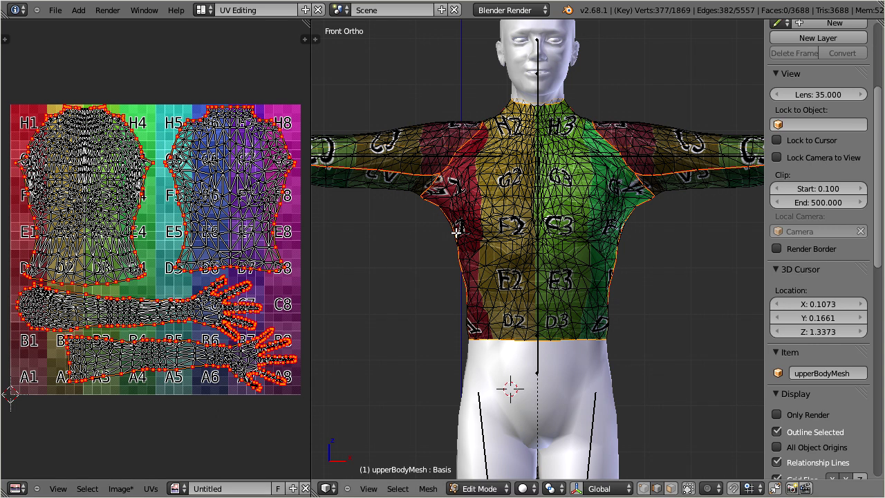
{"action": "key", "text": "a"}
{"action": "key", "text": "a"}
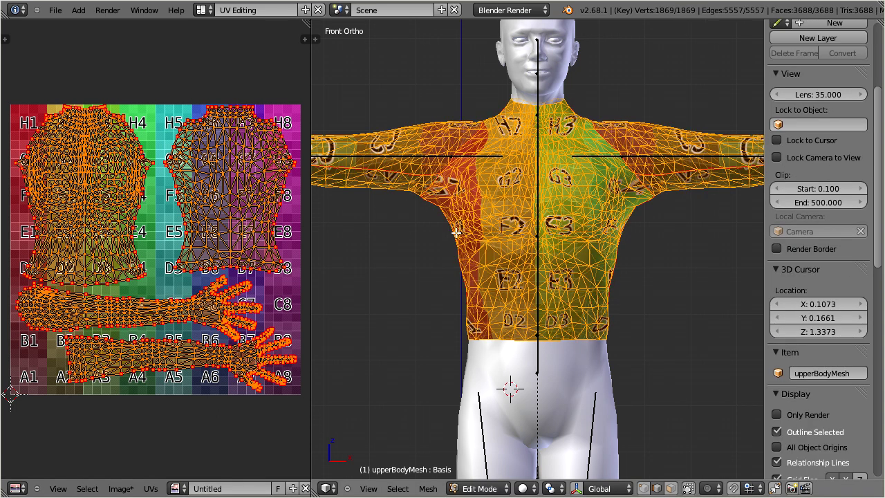
{"action": "key", "text": "u"}
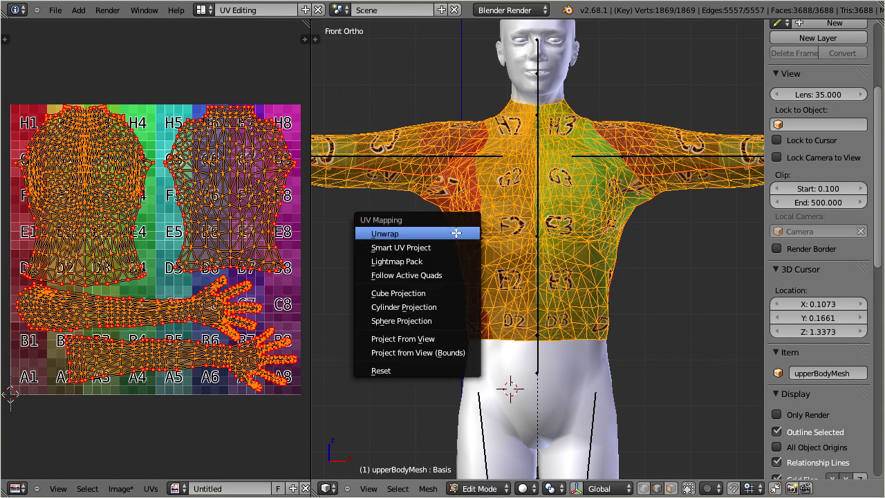
{"action": "left_click", "coordinate": [421, 233]}
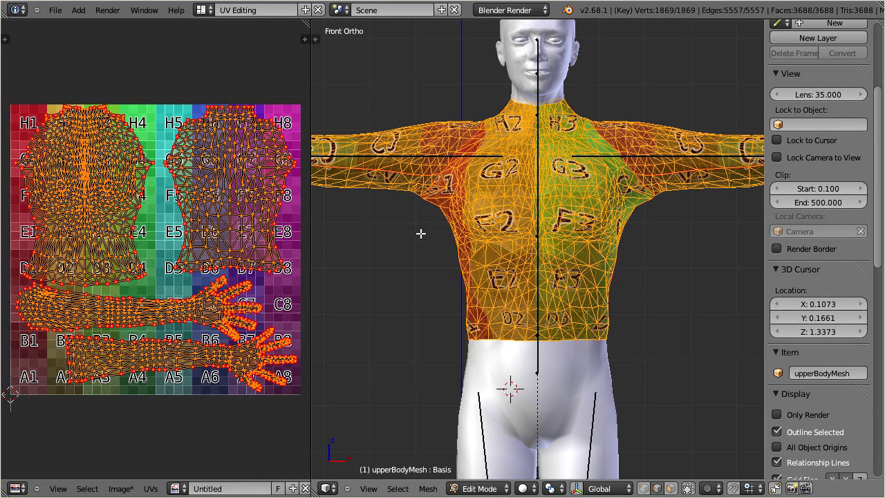
{"action": "key", "text": "Tab"}
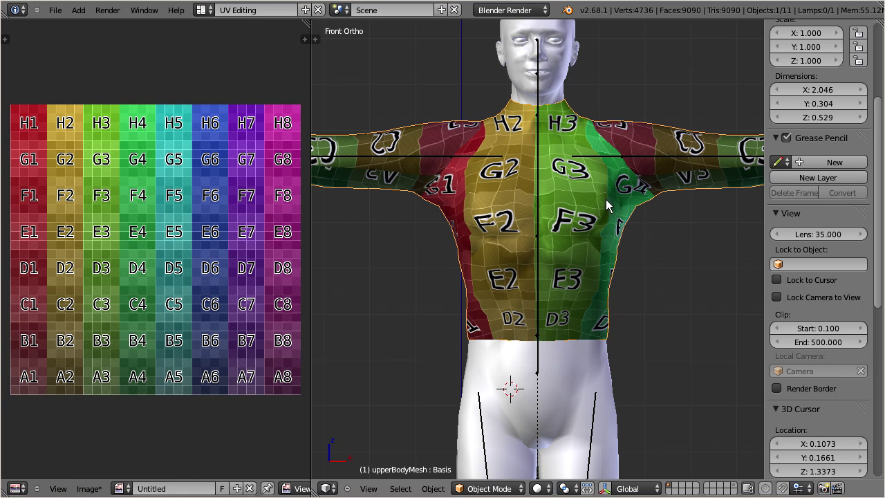
Switch to the Default layout and add shape key Key 29 with New Shape From Mix
{"action": "left_click", "coordinate": [203, 10]}
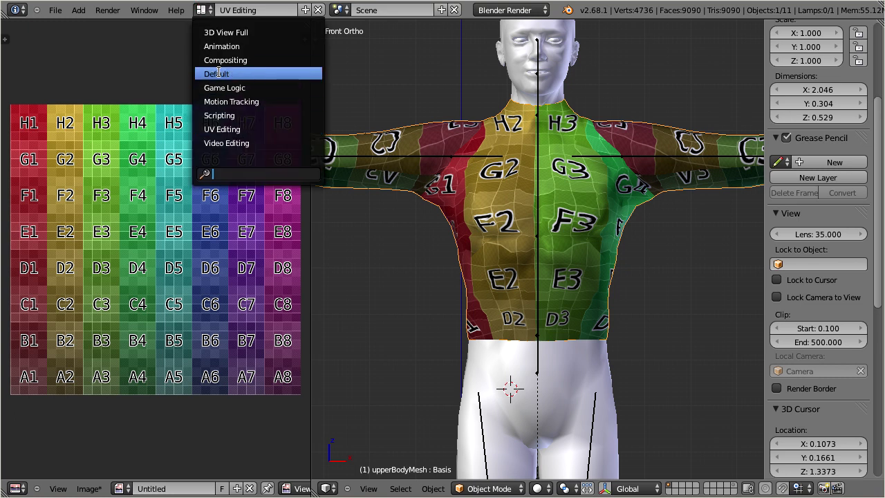
{"action": "left_click", "coordinate": [253, 74]}
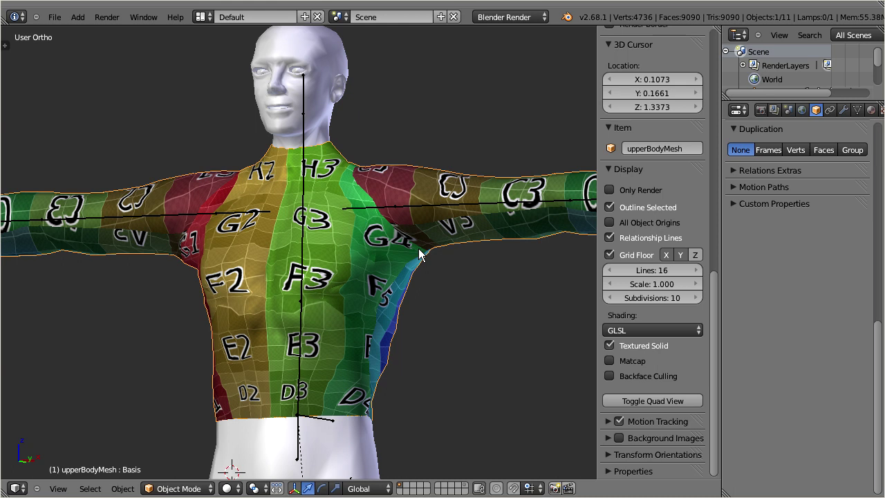
{"action": "left_click", "coordinate": [857, 111]}
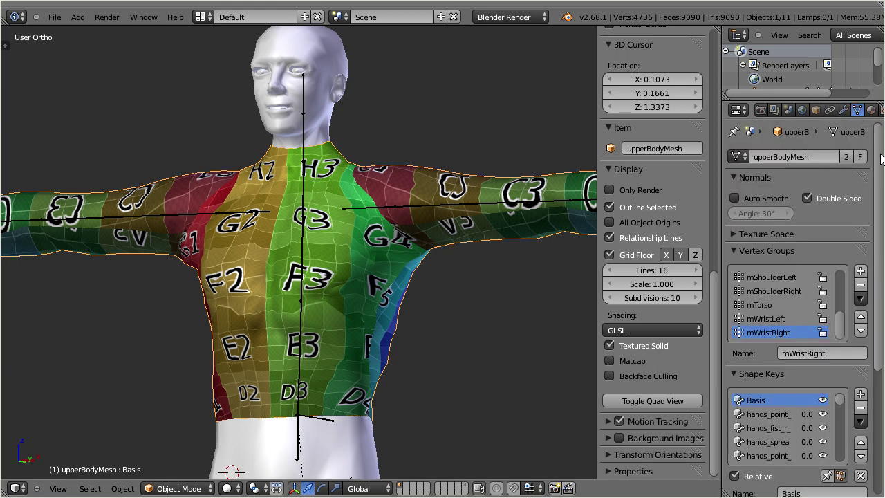
{"action": "scroll", "coordinate": [881, 159], "scroll_direction": "down", "scroll_amount": 6}
{"action": "scroll", "coordinate": [884, 311], "scroll_direction": "down", "scroll_amount": 1}
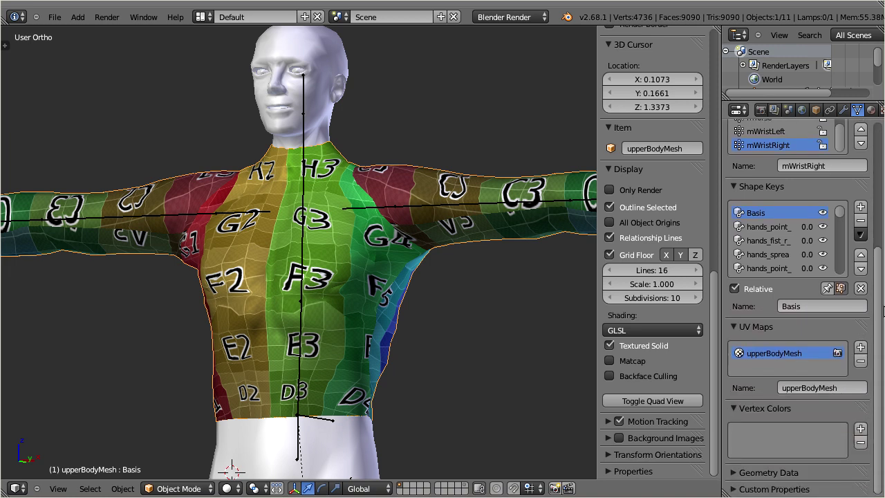
{"action": "left_click", "coordinate": [861, 234]}
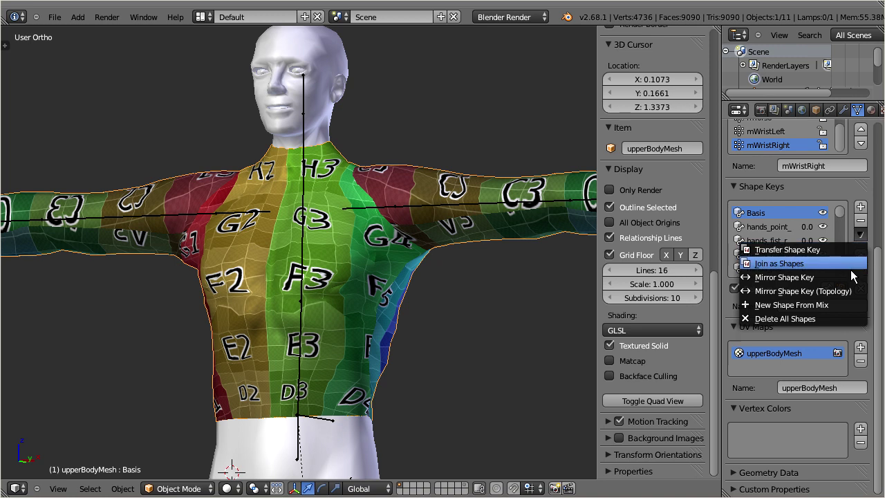
{"action": "left_click", "coordinate": [849, 305]}
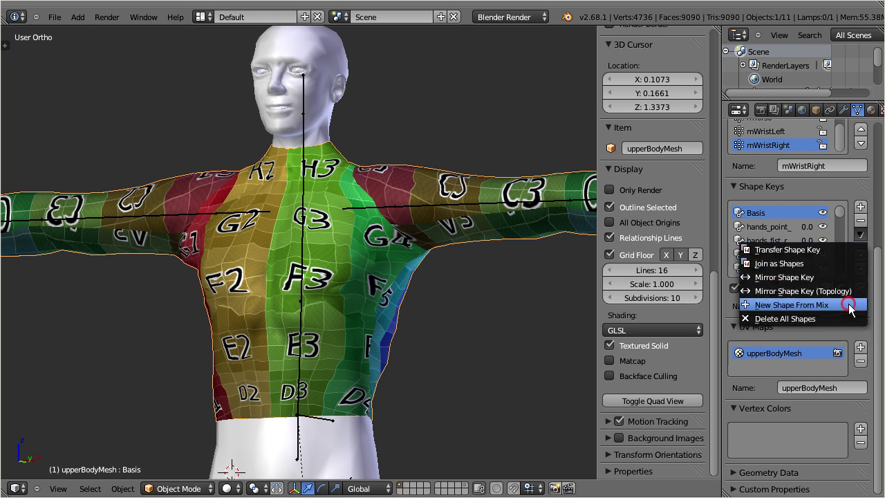
{"action": "left_click", "coordinate": [849, 305]}
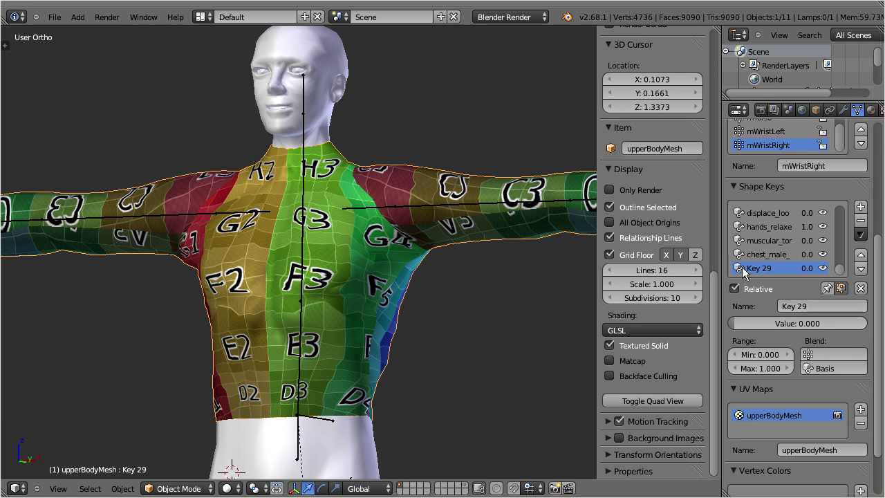
Unwrap the mesh again in Edit Mode and return to Object Mode
{"action": "key", "text": "Tab"}
{"action": "key", "text": "u"}
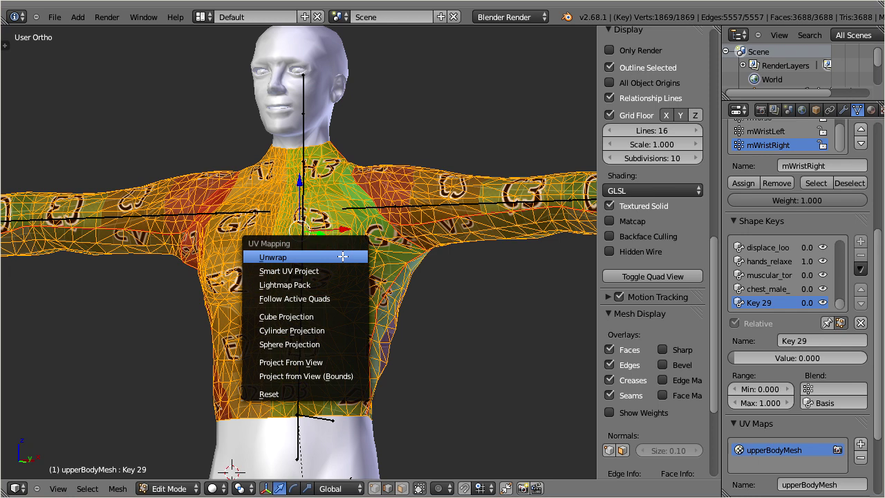
{"action": "left_click", "coordinate": [306, 256]}
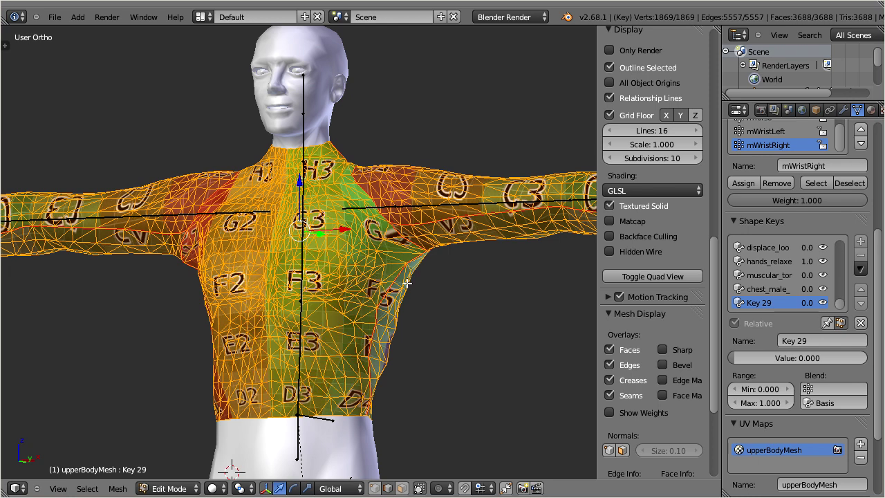
{"action": "key", "text": "Tab"}
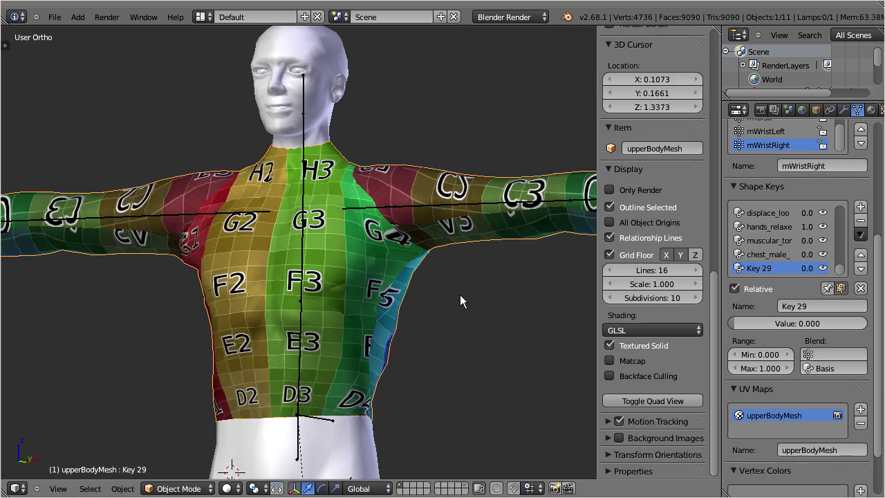
Delete the temporary Key 29 shape key and view the model from the front
{"action": "left_click", "coordinate": [861, 220]}
{"action": "middle_click_drag", "start_coordinate": [378, 343], "coordinate": [419, 343]}
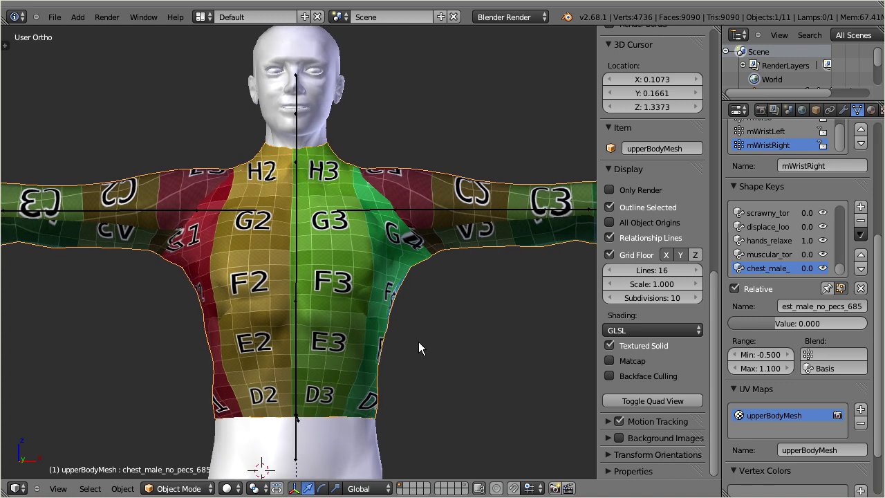
{"action": "key", "text": "KP_1"}
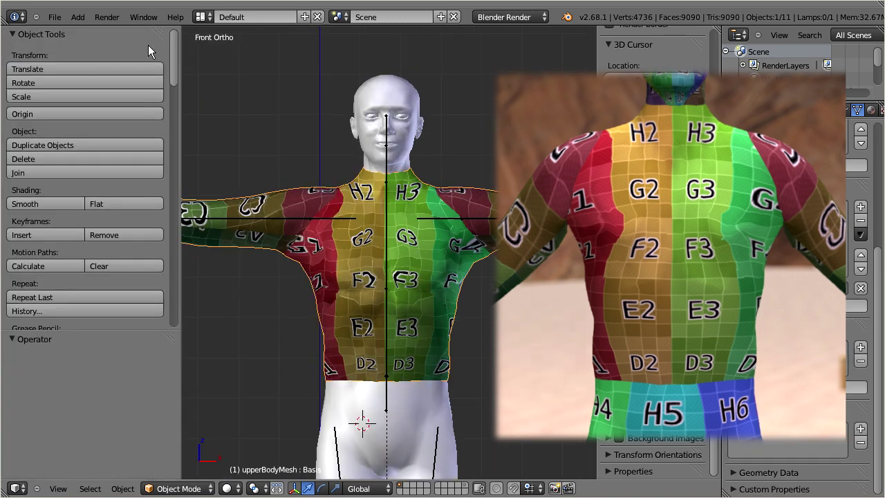
Rebake the UV layout from the Custom Mesh tools into a new upperBodyMesh_rebake UV map
{"action": "left_click", "coordinate": [14, 35]}
{"action": "left_click", "coordinate": [12, 67]}
{"action": "left_click", "coordinate": [12, 83]}
{"action": "left_click", "coordinate": [12, 83]}
{"action": "left_click", "coordinate": [13, 101]}
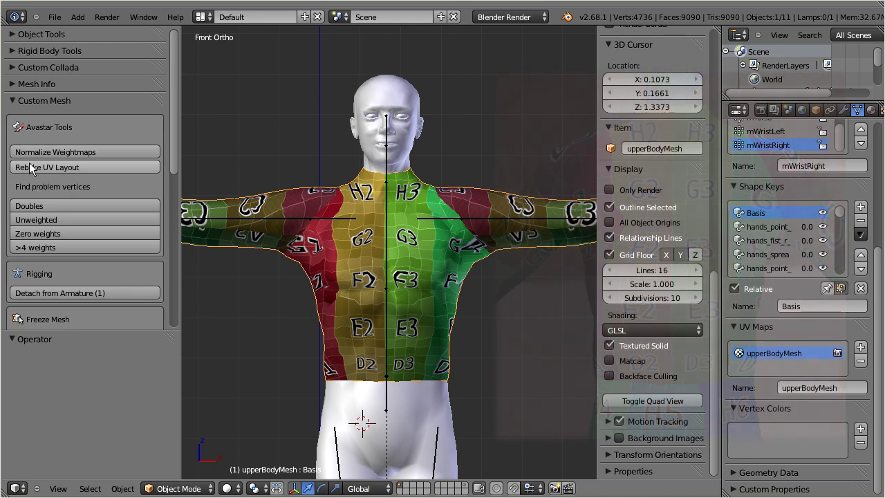
{"action": "left_click", "coordinate": [121, 167]}
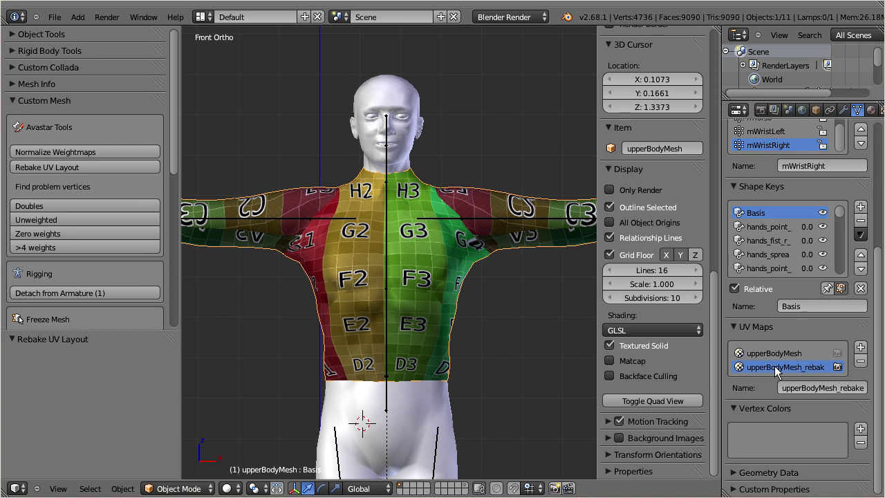
Compare the original upperBodyMesh UV map against upperBodyMesh_rebake, leaving the rebaked map active
{"action": "left_click_drag", "start_coordinate": [721, 363], "coordinate": [702, 361]}
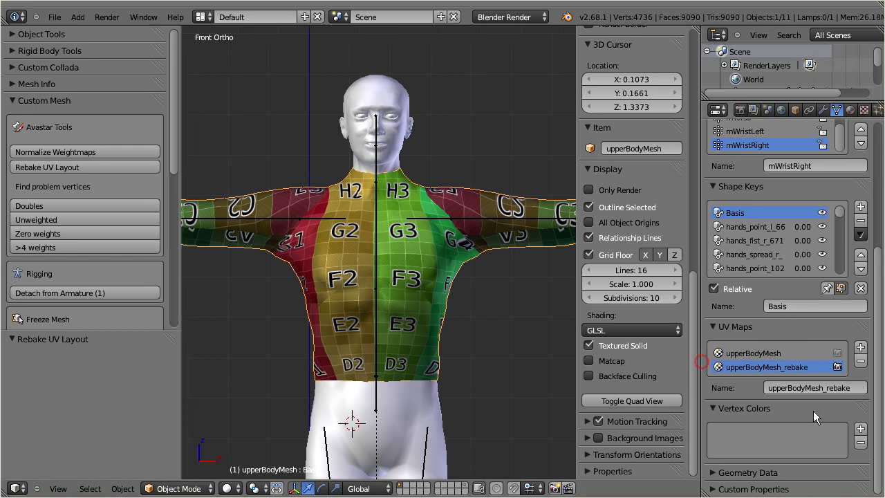
{"action": "left_click", "coordinate": [769, 354]}
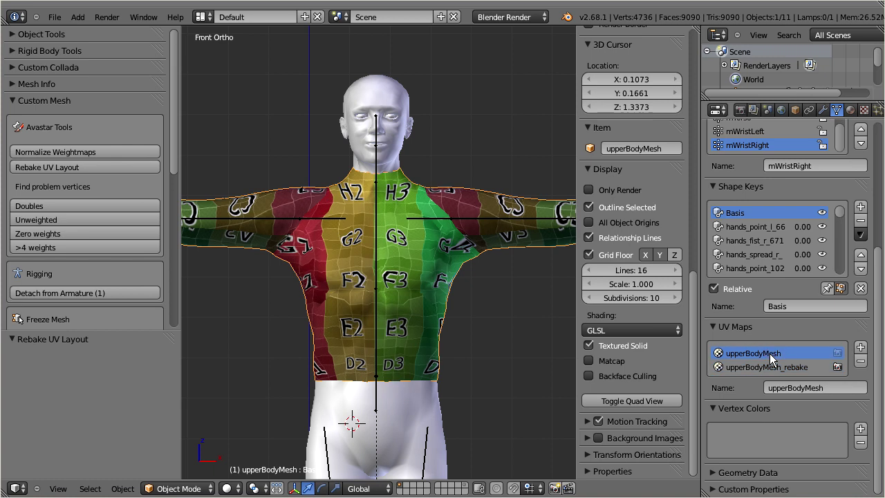
{"action": "left_click", "coordinate": [770, 368]}
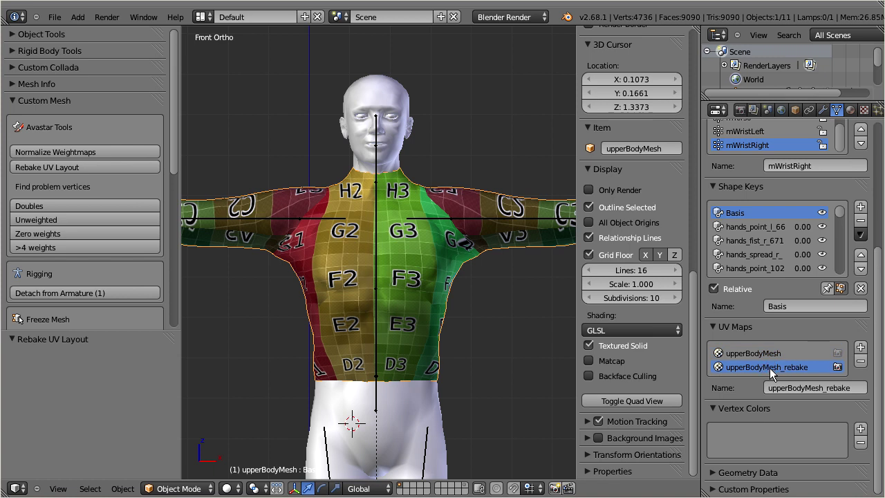